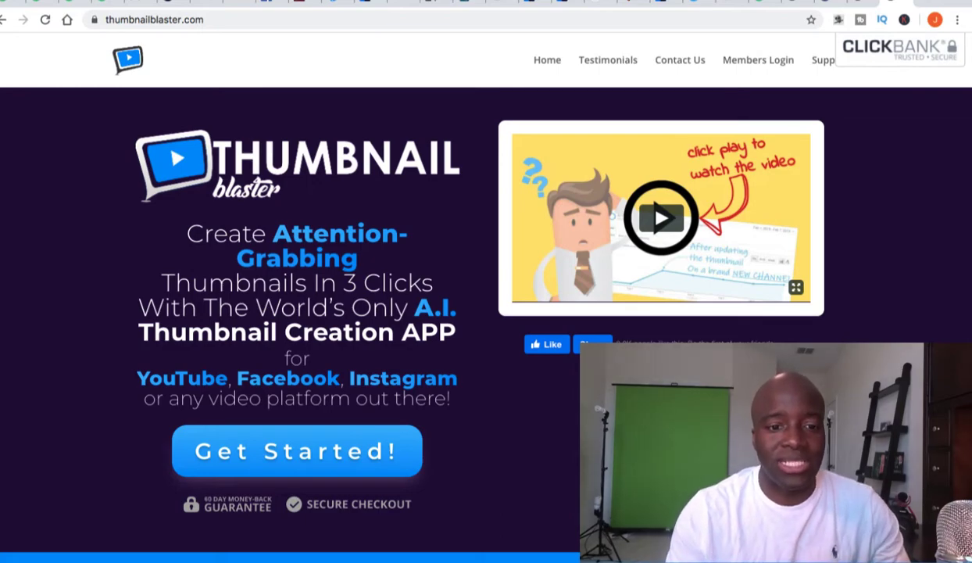
# Browse the template list, including Marketing - YouTube Rankings and General - Click Bait, with no video chosen.
pyautogui.scroll(-5, 368, 415)
pyautogui.scroll(-10, 372, 425)
pyautogui.scroll(15, 373, 422)
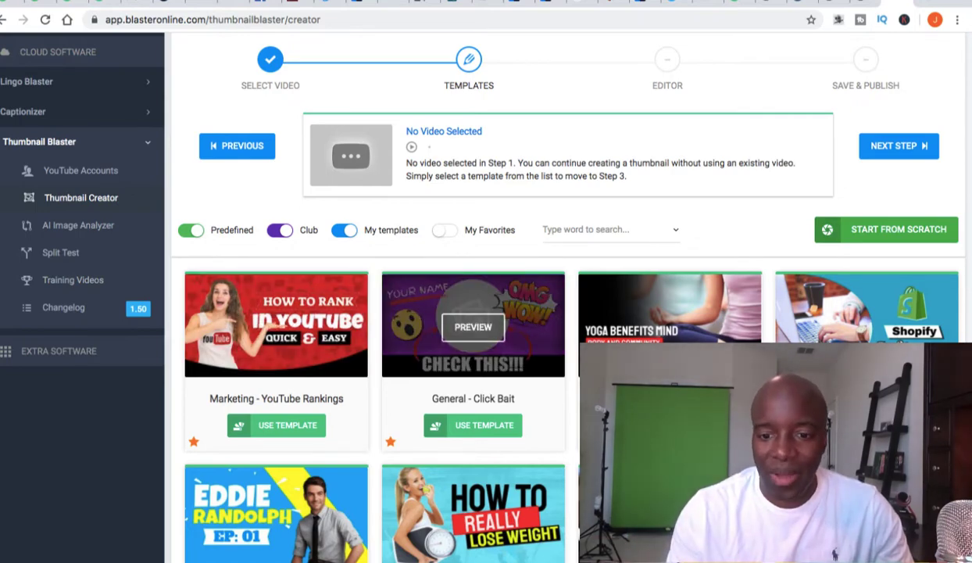
# Scroll down to the Guide - Make Money template and start a 1280×720 design from it.
pyautogui.scroll(-5, 631, 335)
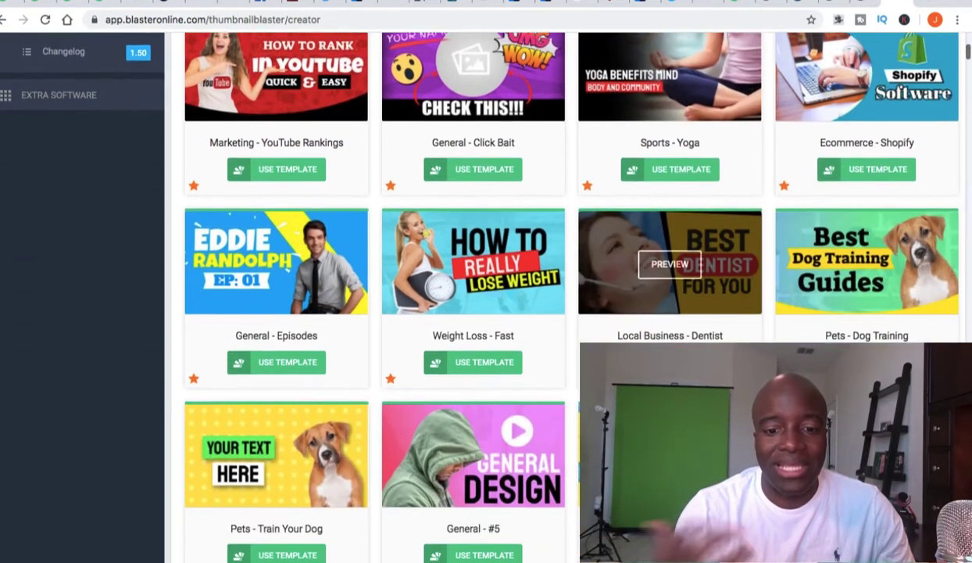
pyautogui.scroll(-3, 670, 271)
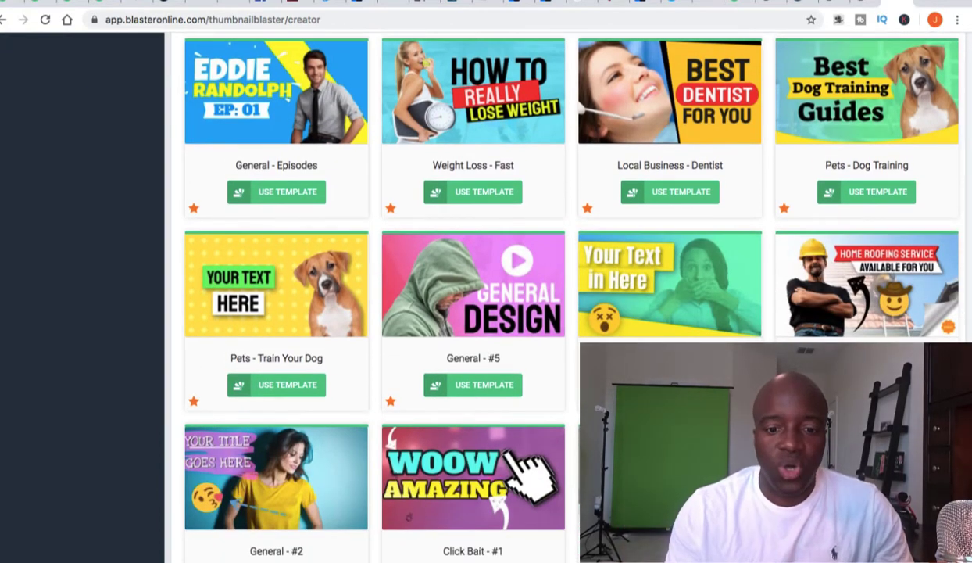
pyautogui.scroll(-4, 669, 257)
pyautogui.scroll(-5, 555, 289)
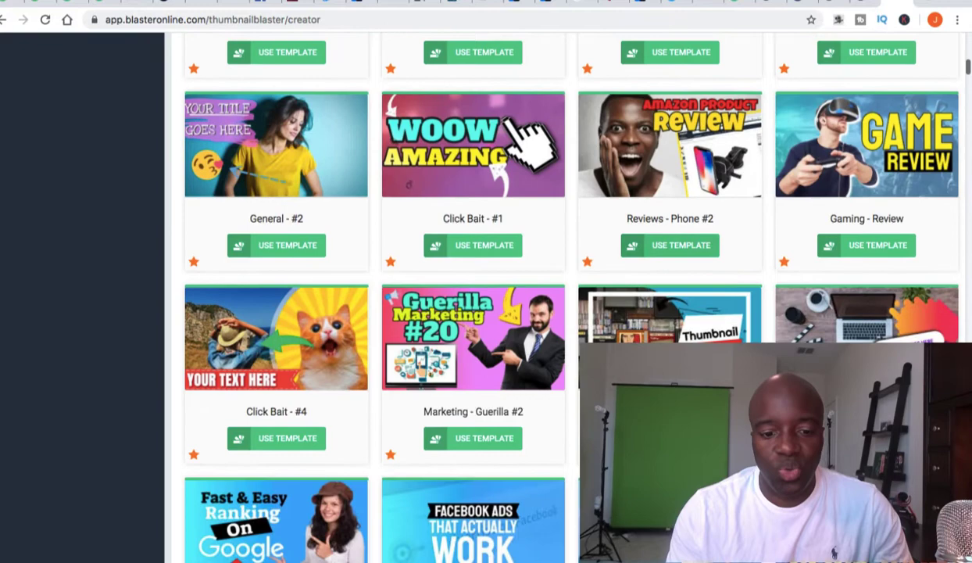
pyautogui.scroll(-7, 664, 196)
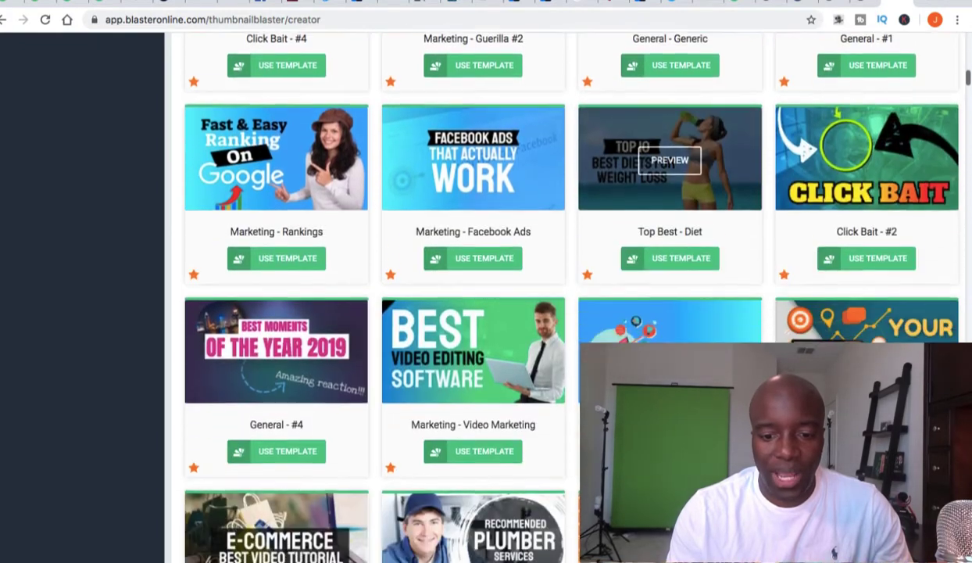
pyautogui.scroll(-2, 486, 304)
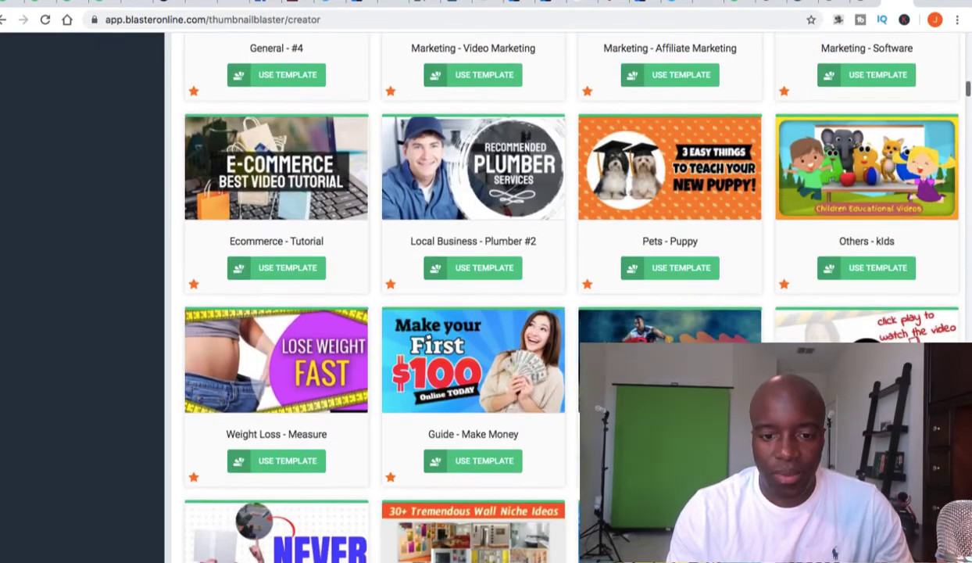
pyautogui.scroll(-1, 486, 305)
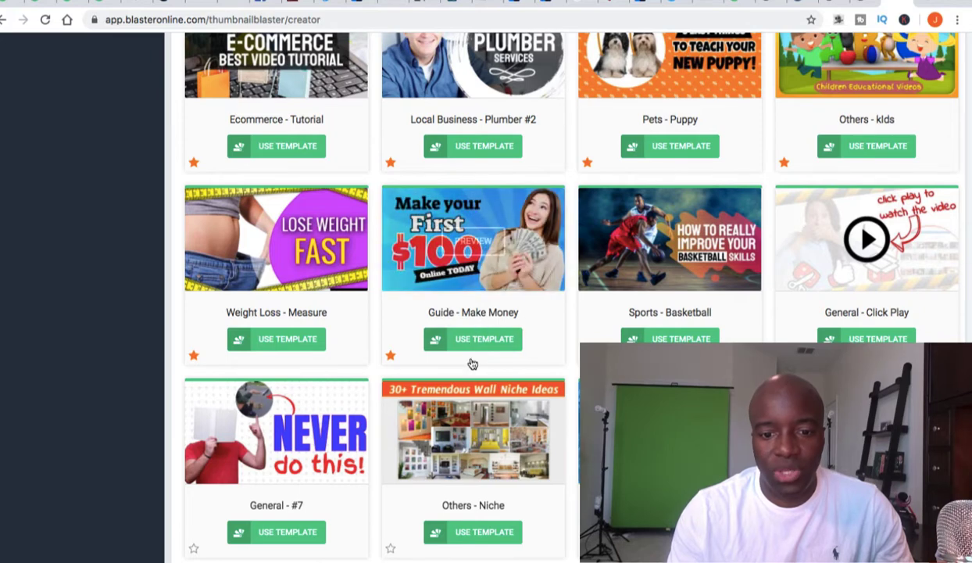
pyautogui.moveTo(405, 220)
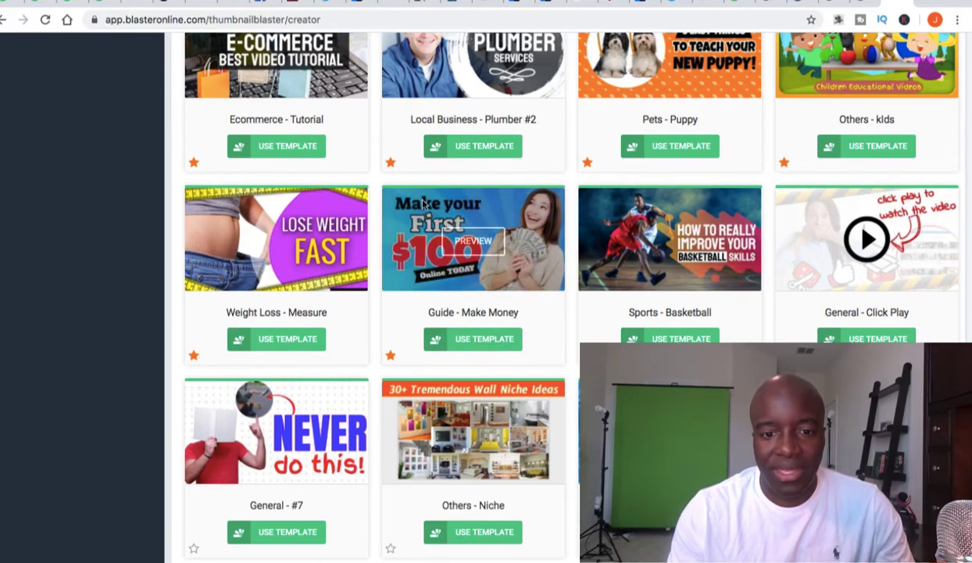
pyautogui.click(477, 344)
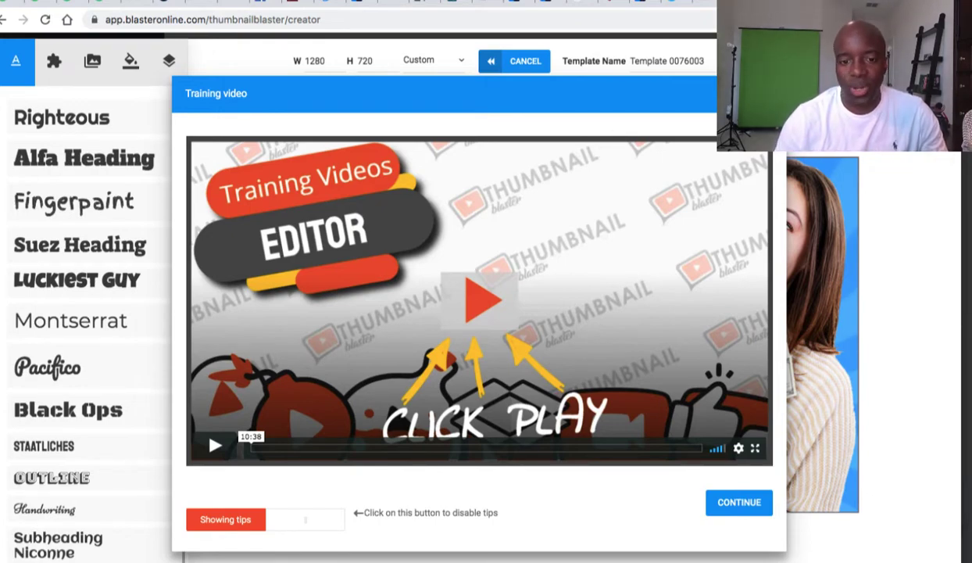
# Dismiss the Training video dialog to reach the Guide - Make Money canvas.
pyautogui.press('Escape')
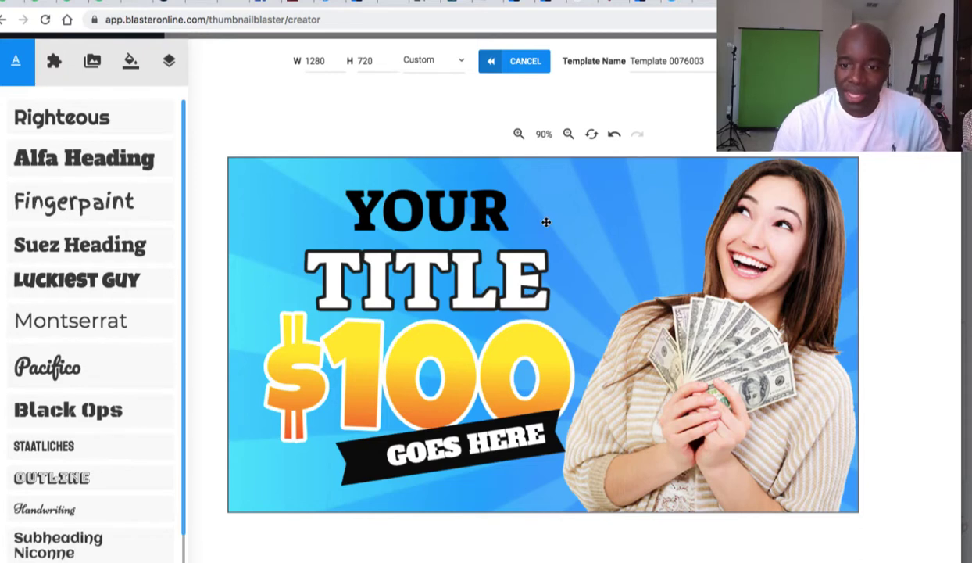
# Replace the YOUR and TITLE headline lines with '5 WAYS' and 'TO MAKE'.
pyautogui.click(428, 209)
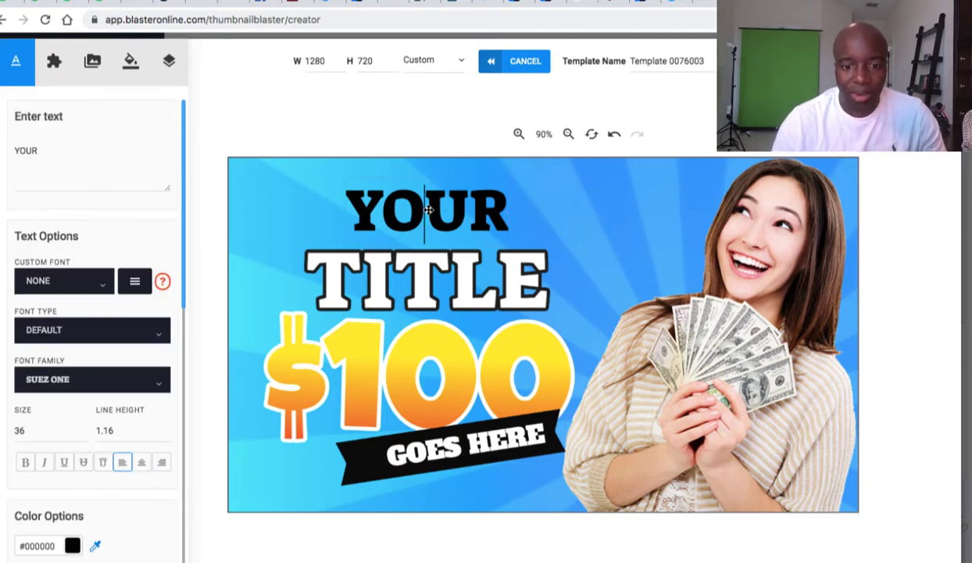
pyautogui.doubleClick(428, 210)
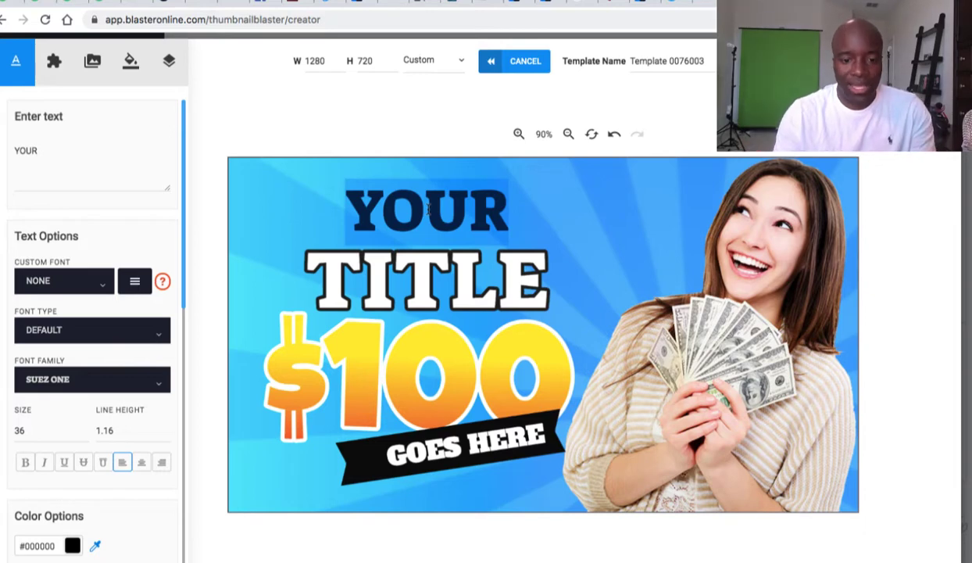
pyautogui.write('5')
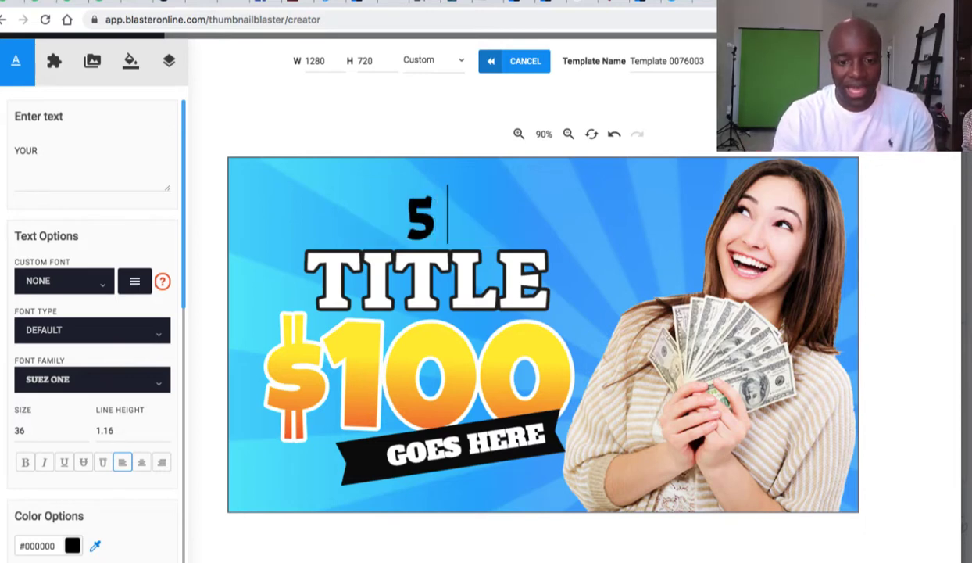
pyautogui.write(' WAYS')
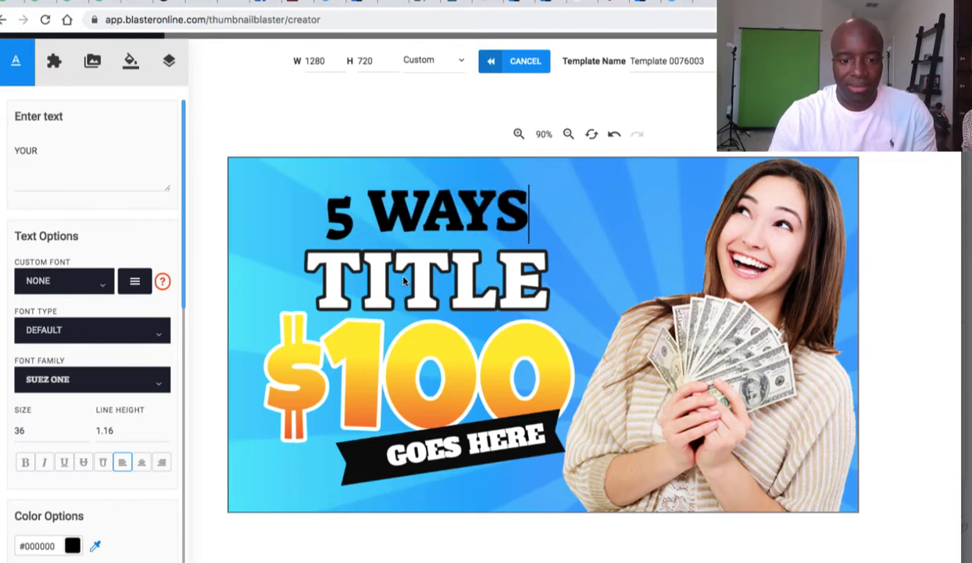
pyautogui.click(440, 270)
pyautogui.doubleClick(440, 270)
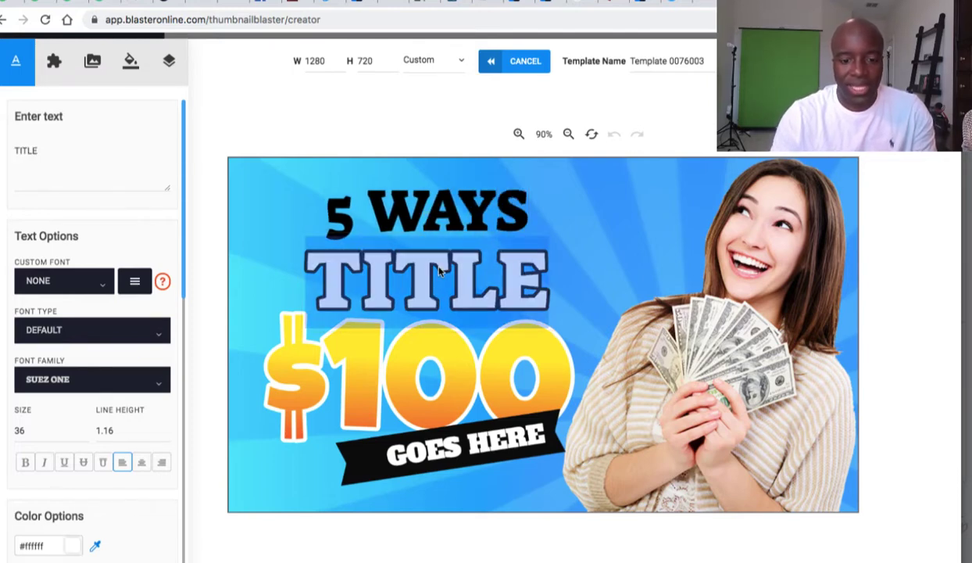
pyautogui.write('TO MAKE')
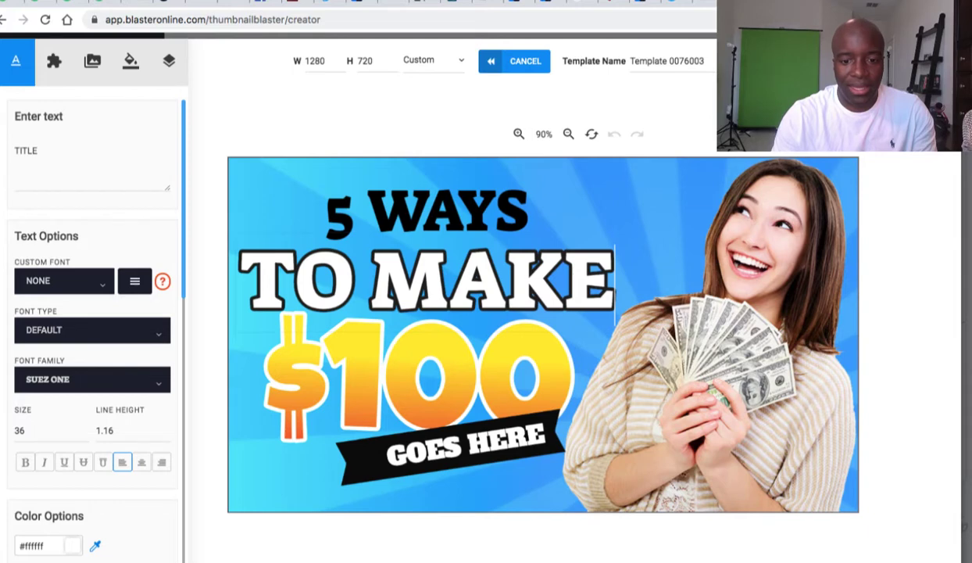
# Retype the GOES HERE banner text as 'PER DAY ONLINE'.
pyautogui.click(455, 447)
pyautogui.doubleClick(456, 447)
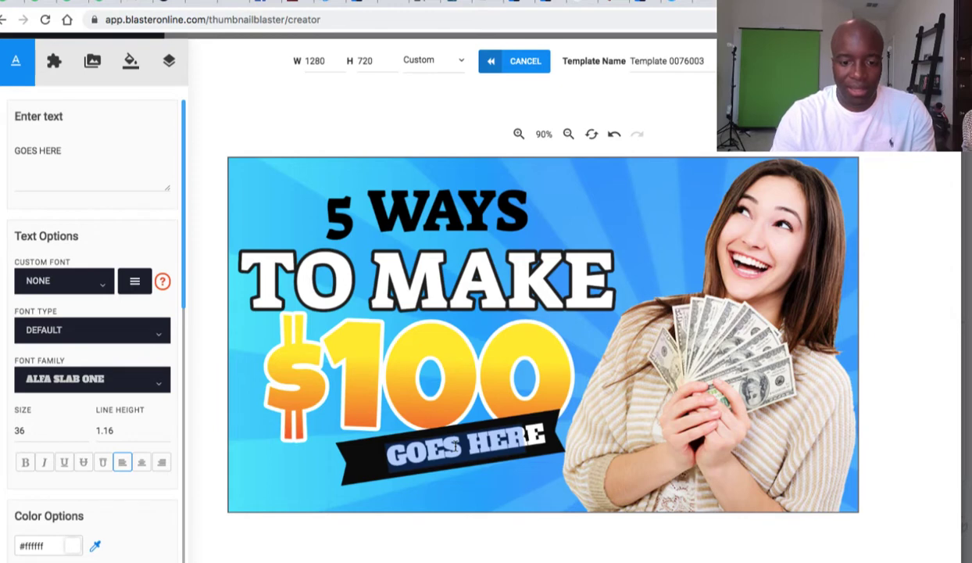
pyautogui.write('PER DAY ONON')
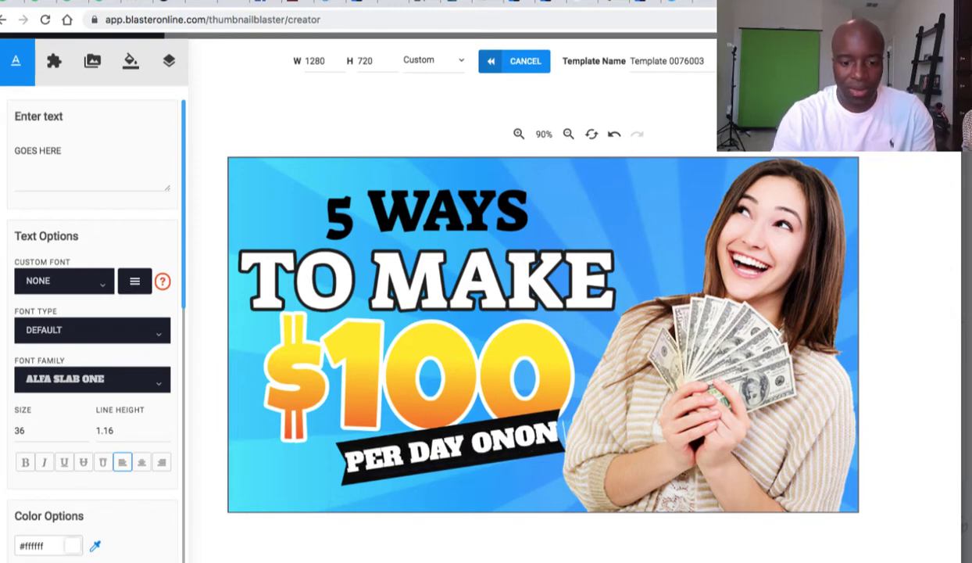
pyautogui.press('BackSpace')
pyautogui.press('BackSpace')
pyautogui.write('LINE')
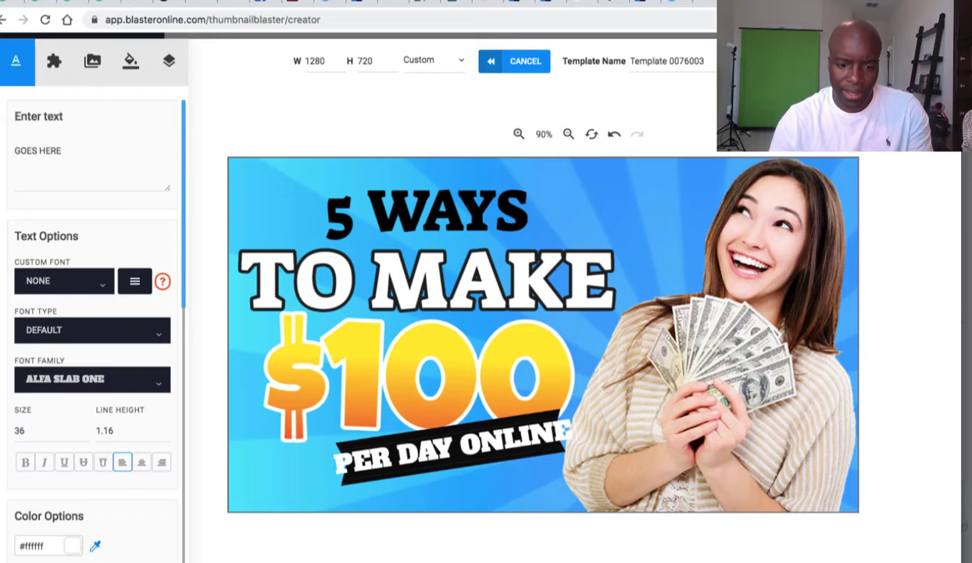
# Reduce the banner text size from 36 to 30 so it fits the banner.
pyautogui.doubleClick(445, 440)
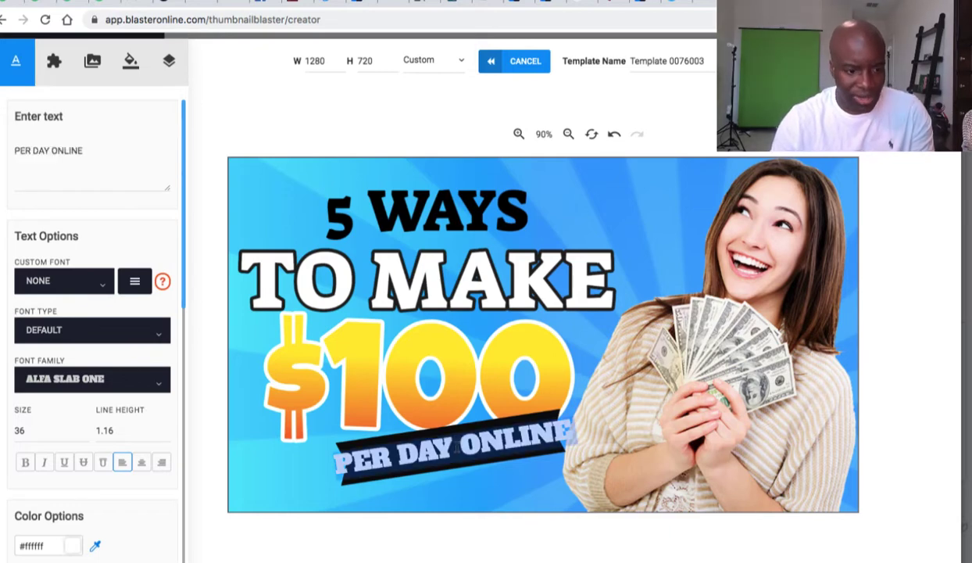
pyautogui.click(36, 435)
pyautogui.press('BackSpace')
pyautogui.write('0')
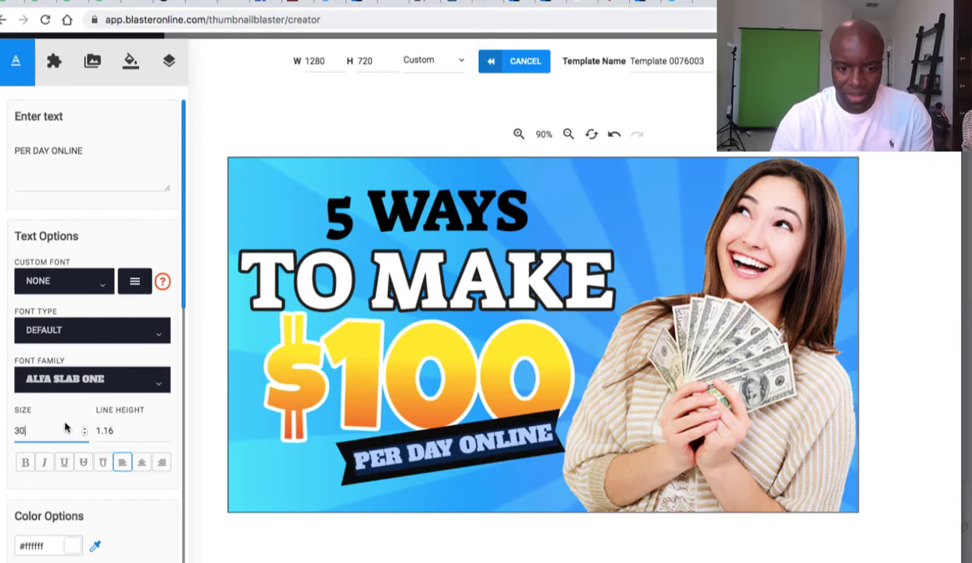
pyautogui.click(321, 497)
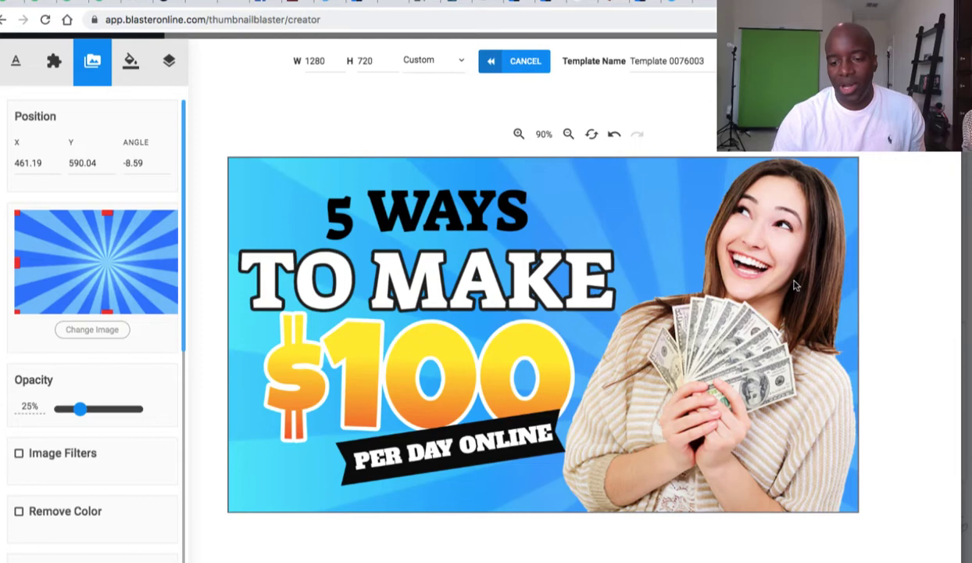
# Select the photo of the woman holding money and open the Change Image picker.
pyautogui.click(748, 381)
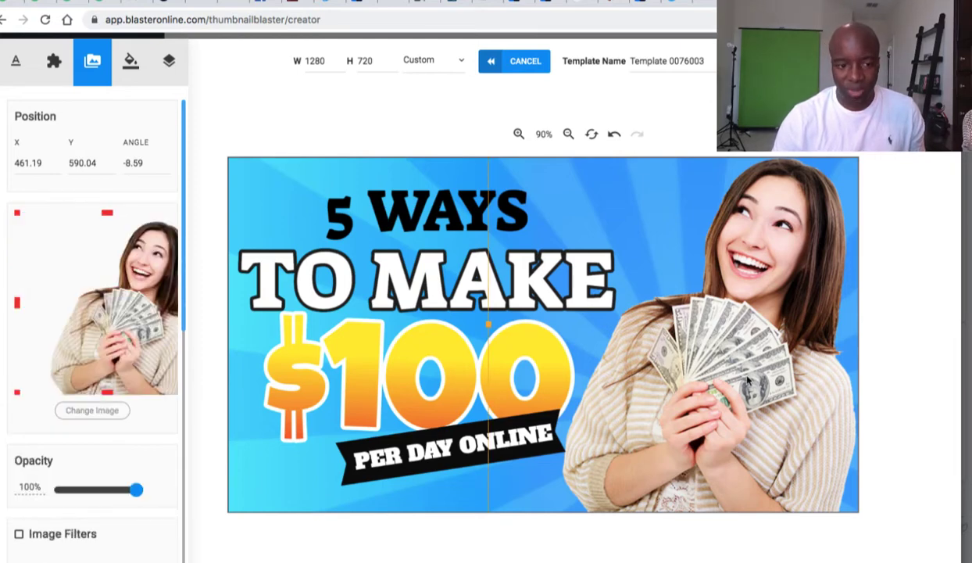
pyautogui.click(92, 411)
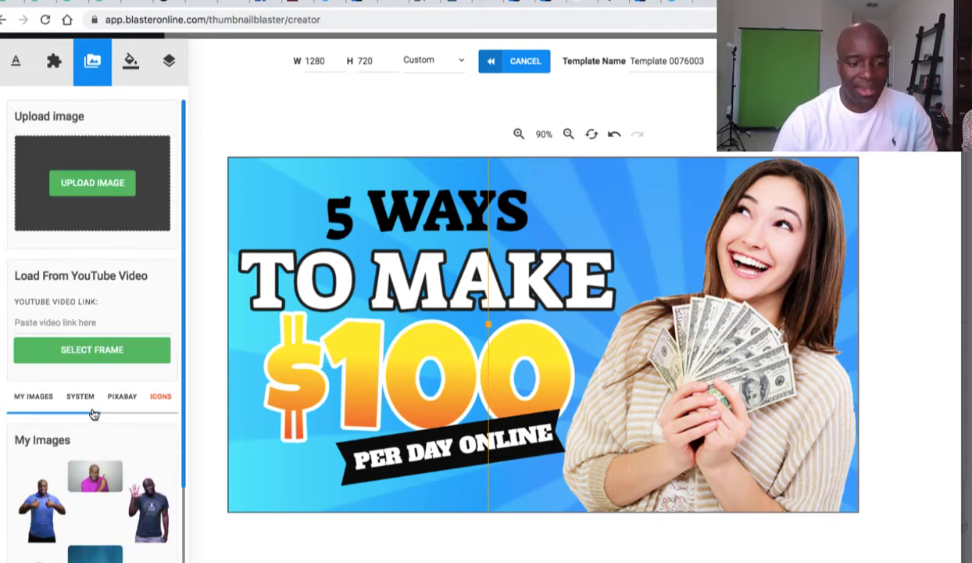
pyautogui.moveTo(150, 494)
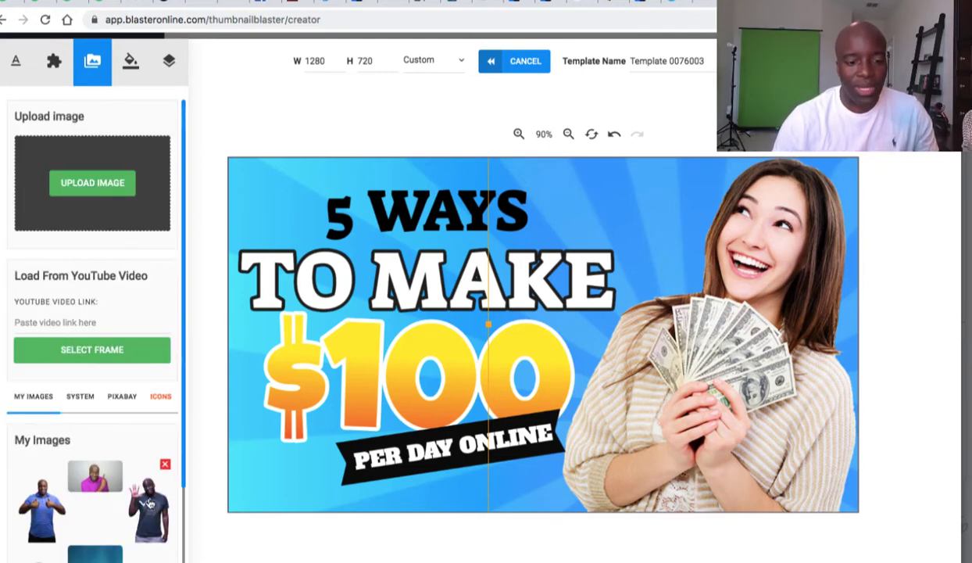
# Swap the woman for the saved waving-man photo and nudge the sunburst background left.
pyautogui.click(145, 506)
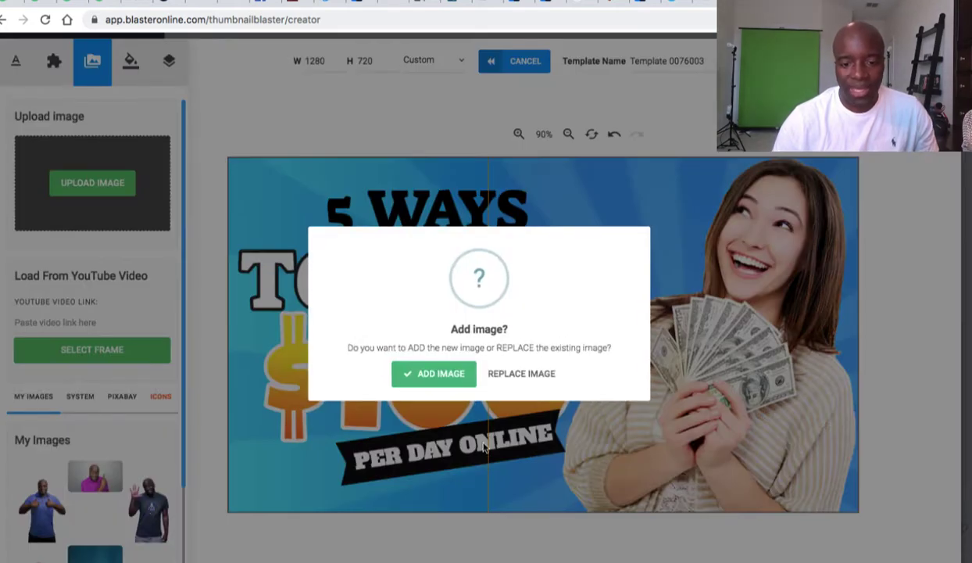
pyautogui.click(533, 374)
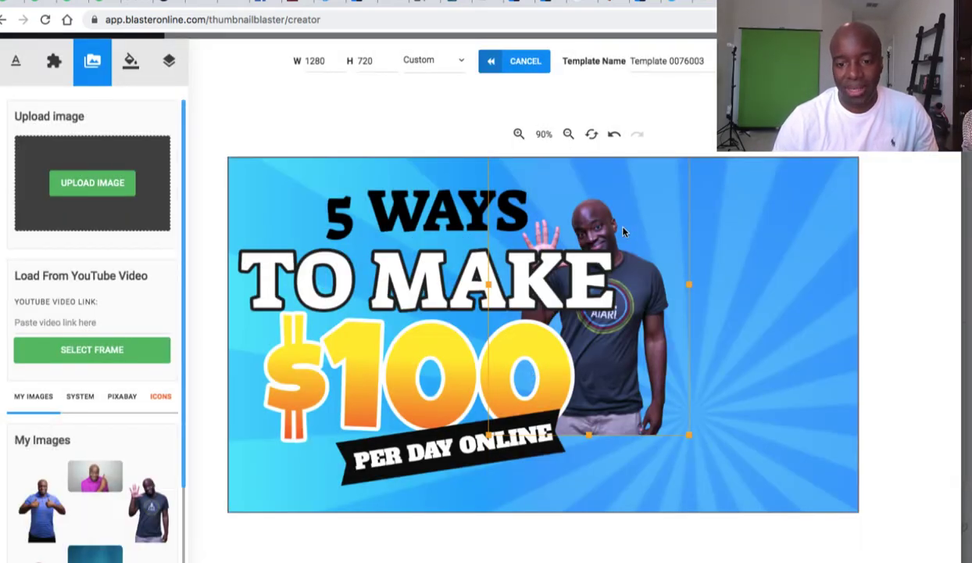
pyautogui.click(646, 234)
pyautogui.moveTo(657, 229); pyautogui.dragTo(773, 202)
# Enlarge the waving man and move him up toward the right edge beside the headline.
pyautogui.click(619, 283)
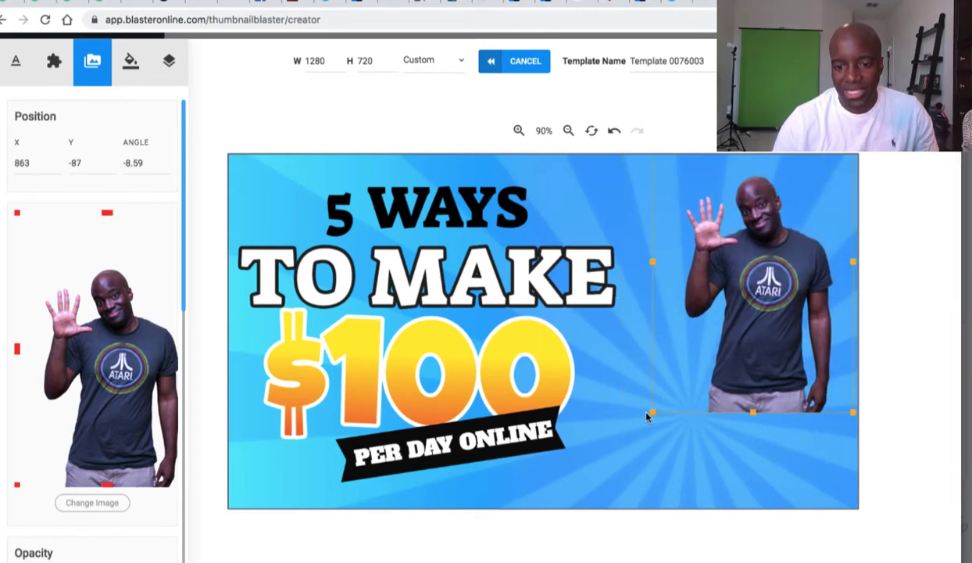
pyautogui.moveTo(651, 415); pyautogui.dragTo(482, 539)
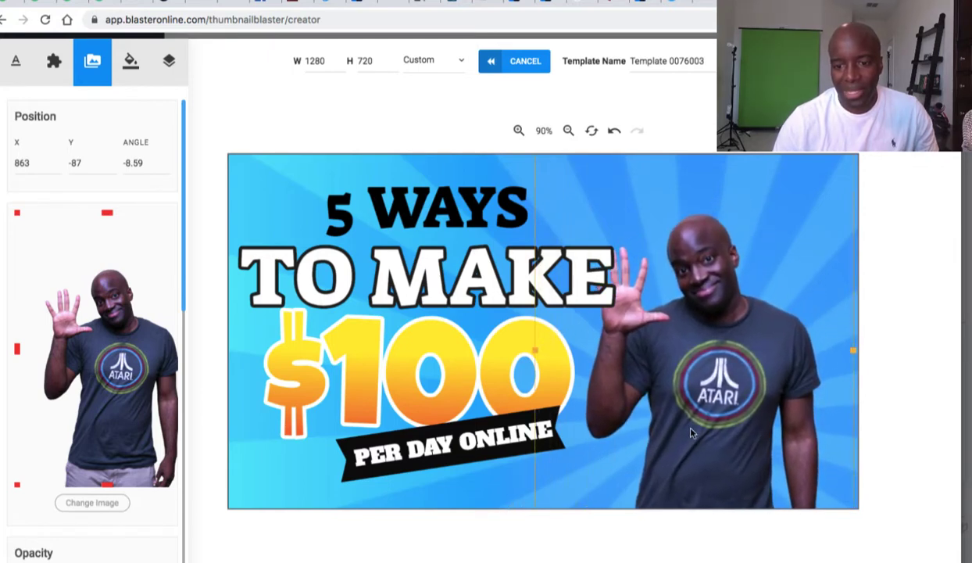
pyautogui.moveTo(710, 405); pyautogui.dragTo(737, 344)
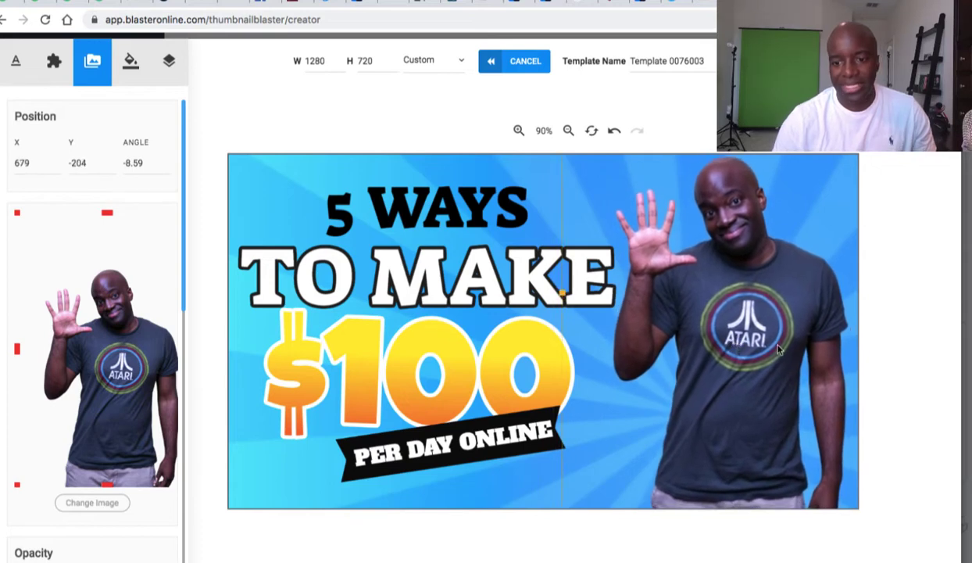
pyautogui.click(436, 504)
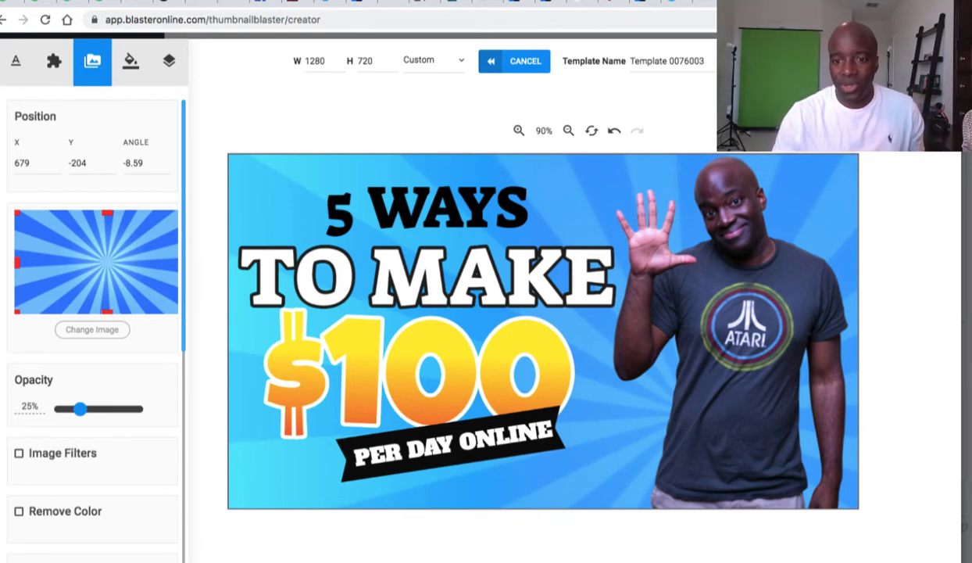
# Open a new Chrome tab and go to remove.bg.
pyautogui.press('super+t')
pyautogui.write('REMOV')
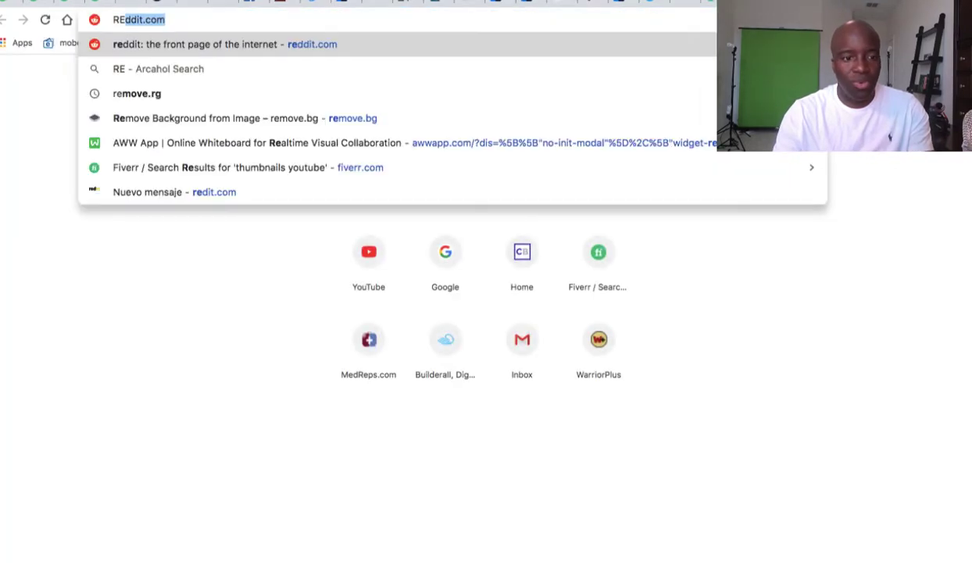
pyautogui.press('BackSpace')
pyautogui.press('BackSpace')
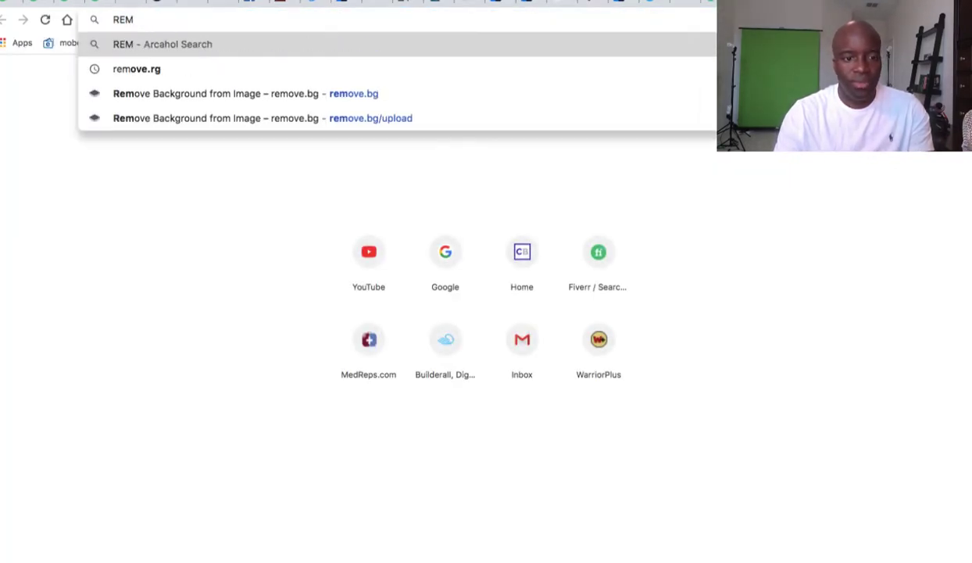
pyautogui.write('ove.')
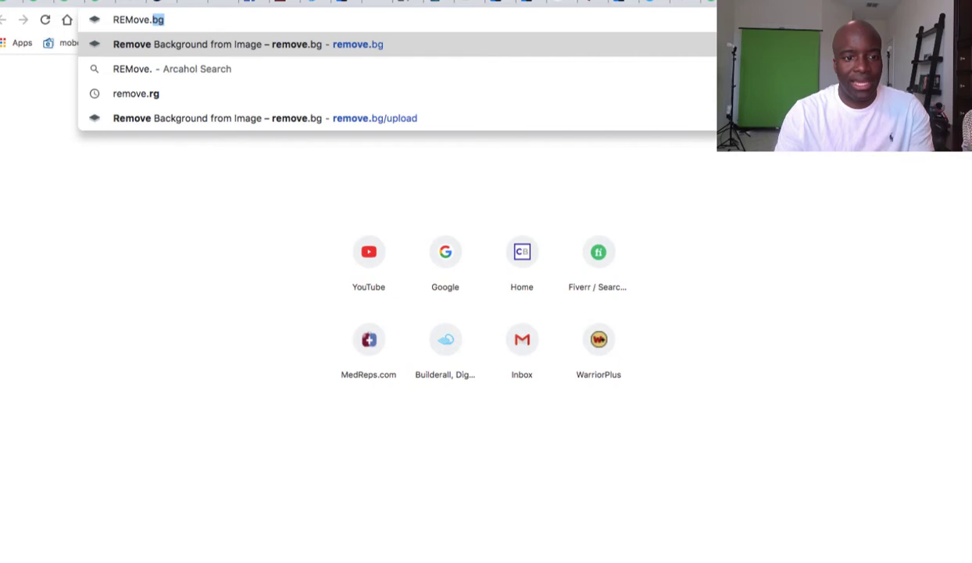
pyautogui.press('Return')
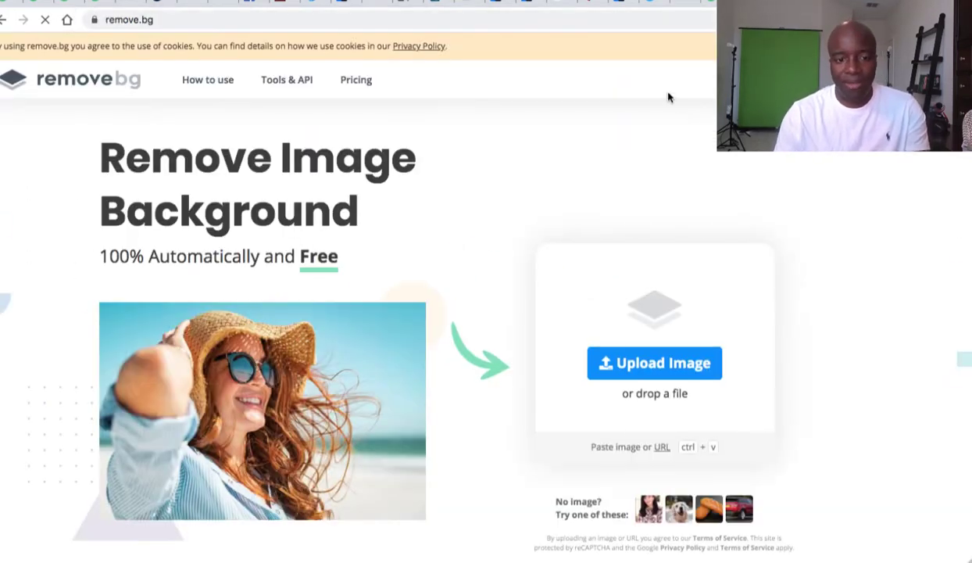
# Upload OO6A4231.jpg from Desktop > Internet Pics to remove.bg.
pyautogui.click(646, 365)
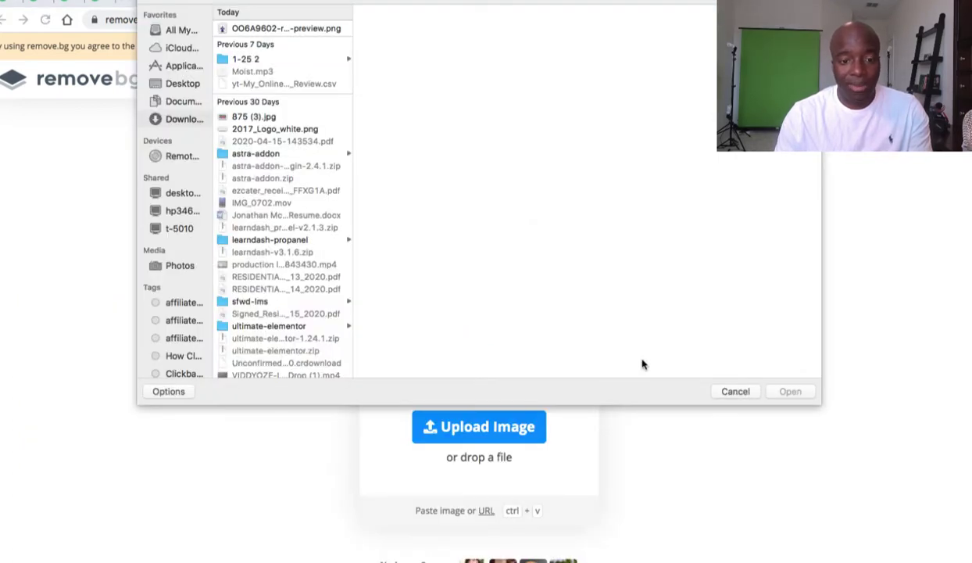
pyautogui.click(176, 86)
pyautogui.scroll(-10, 238, 282)
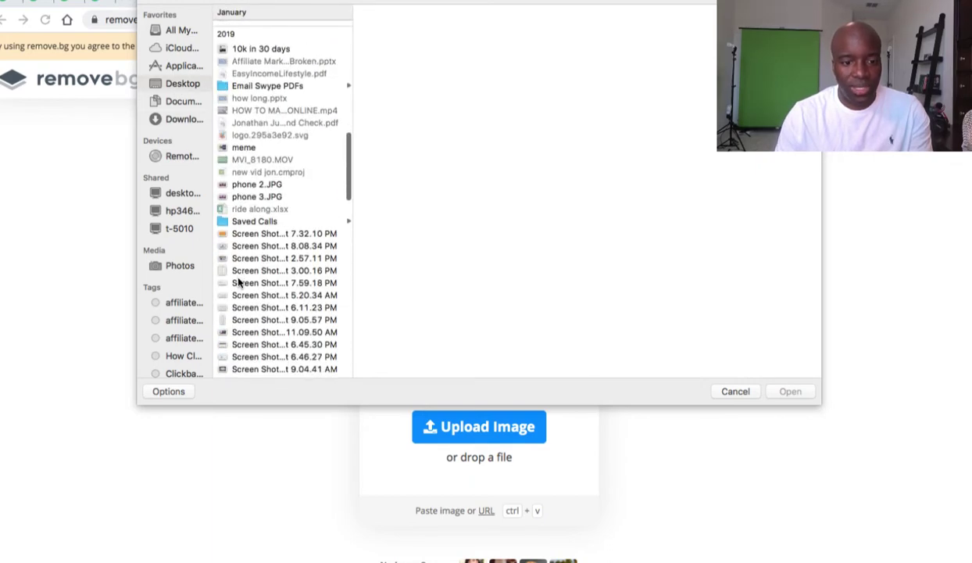
pyautogui.scroll(-10, 238, 283)
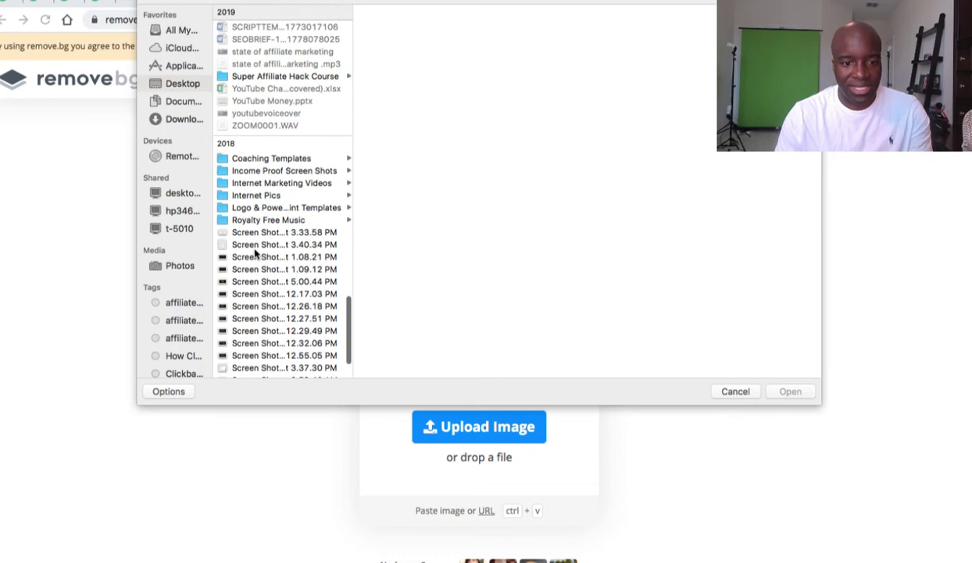
pyautogui.click(266, 195)
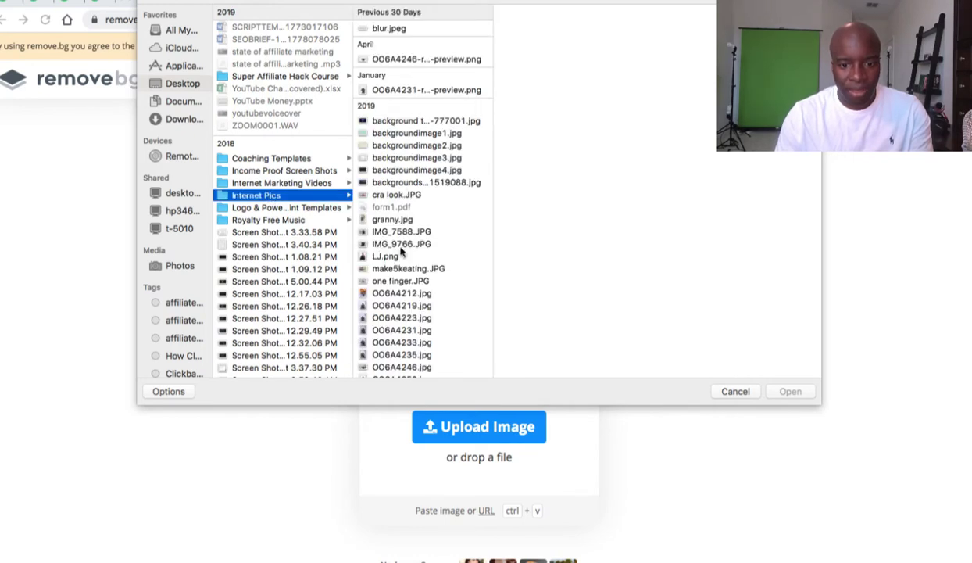
pyautogui.scroll(-5, 395, 246)
pyautogui.click(391, 193)
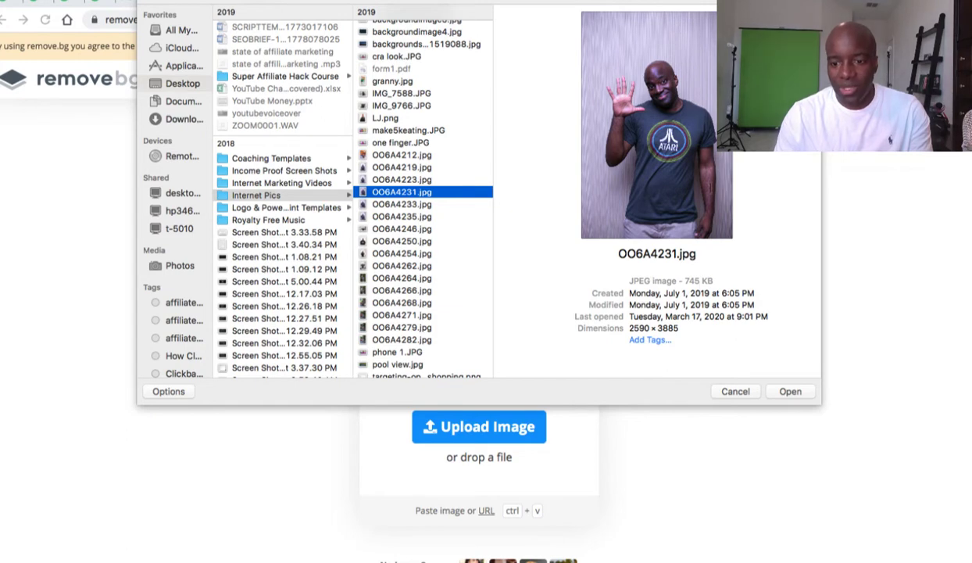
pyautogui.click(783, 388)
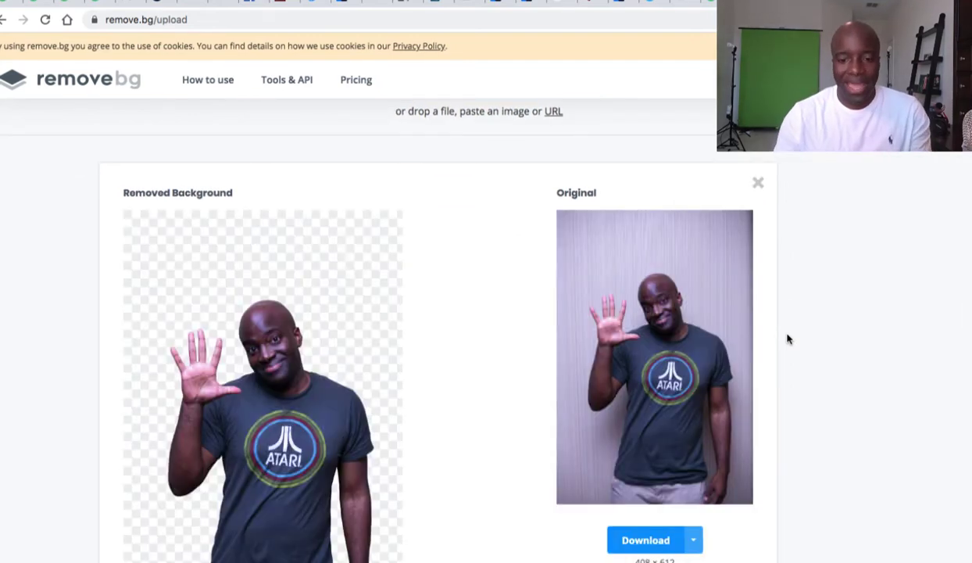
# Scroll down to compare the Removed Background cut-out of the waving man with the Original.
pyautogui.scroll(-1, 793, 338)
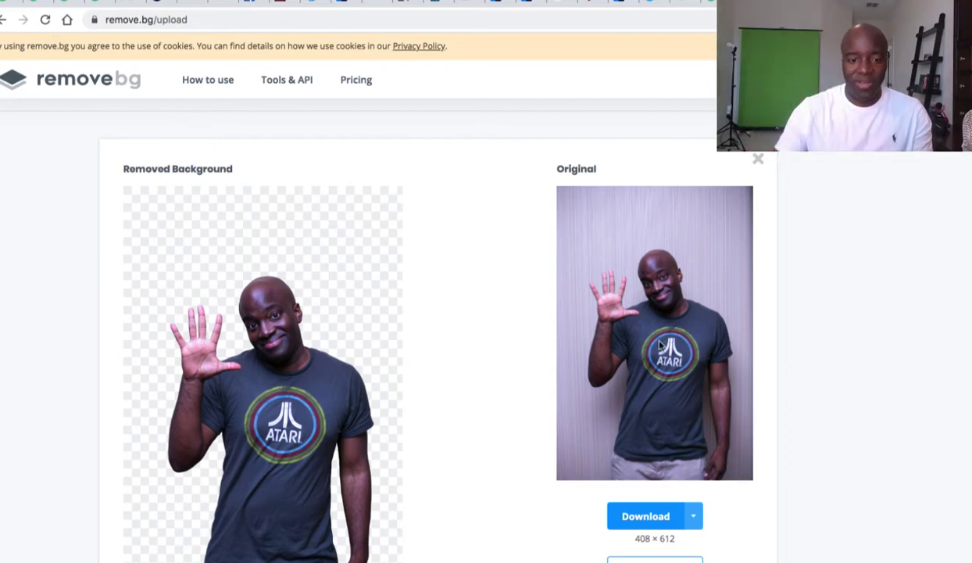
pyautogui.scroll(-1, 287, 423)
pyautogui.scroll(-1, 287, 425)
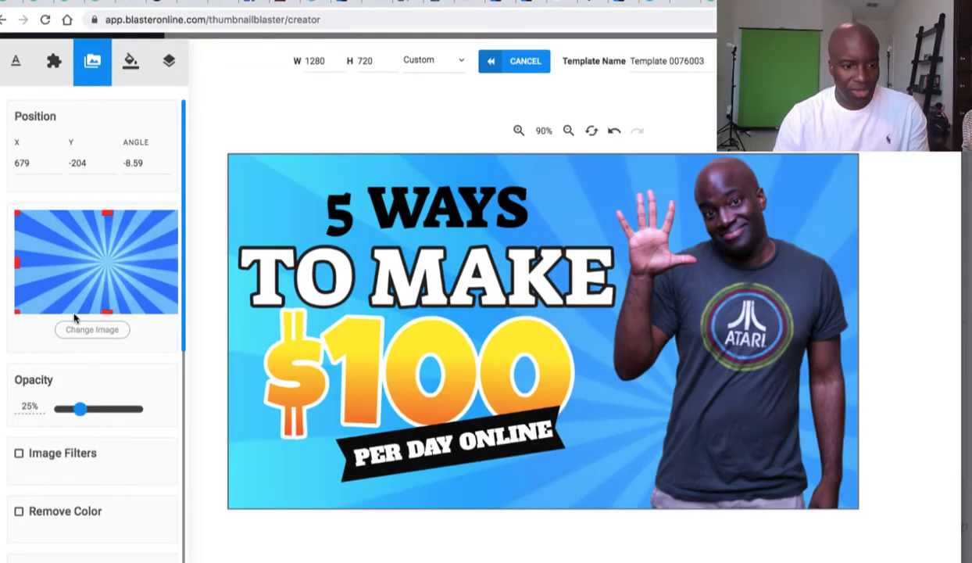
# Open the sunburst background's image upload panel and browse the saved photos under My Images without uploading.
pyautogui.click(93, 330)
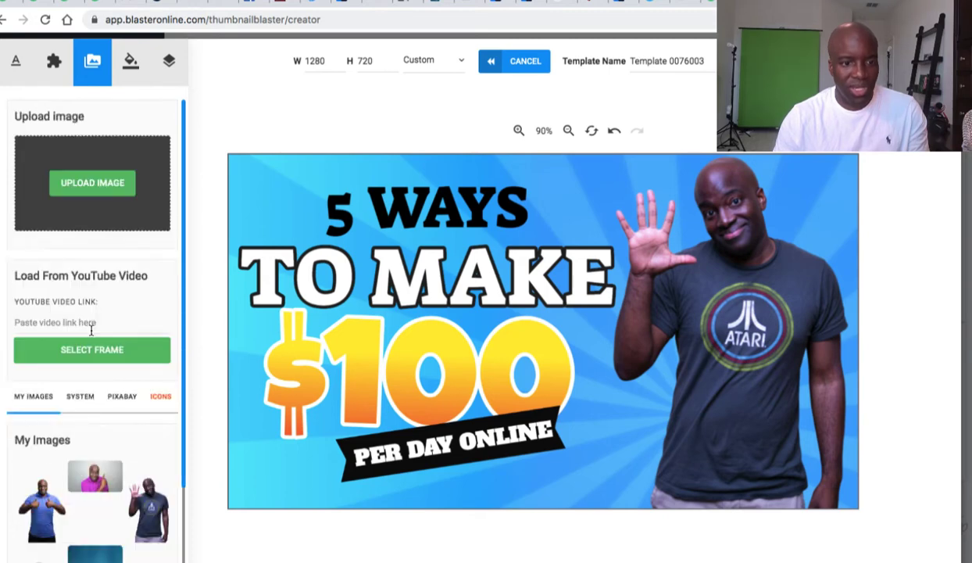
pyautogui.click(100, 182)
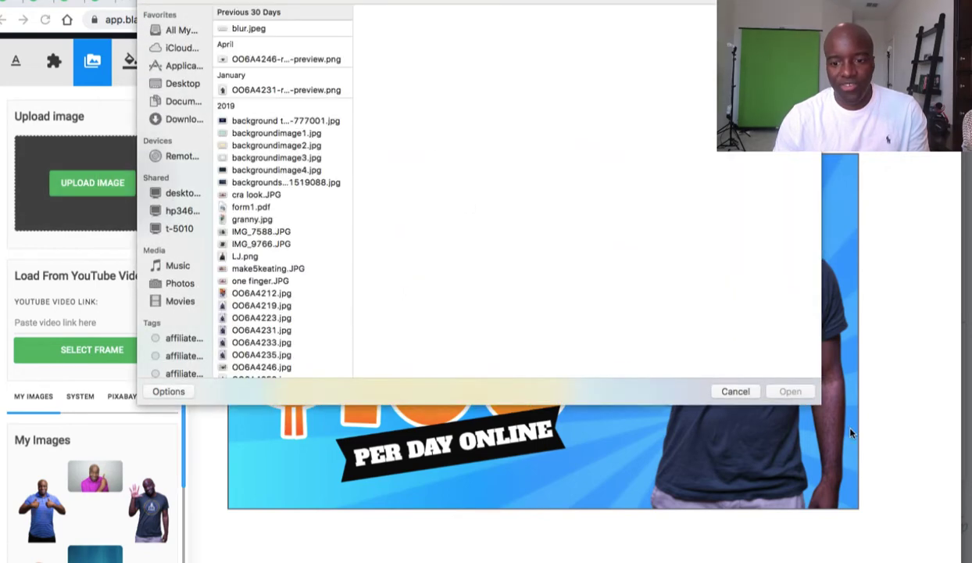
pyautogui.click(747, 389)
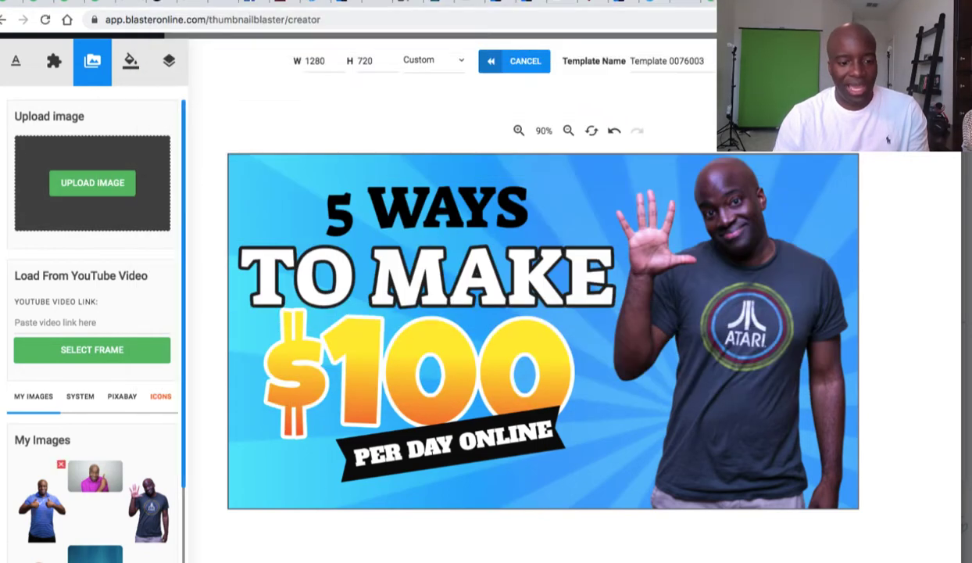
pyautogui.scroll(-3, 86, 512)
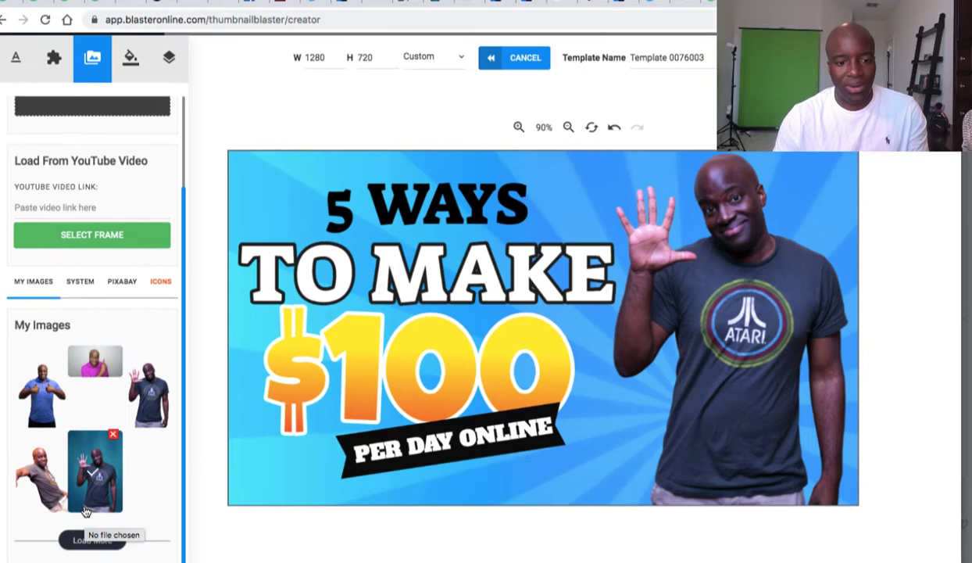
pyautogui.scroll(3, 84, 510)
pyautogui.scroll(1, 86, 509)
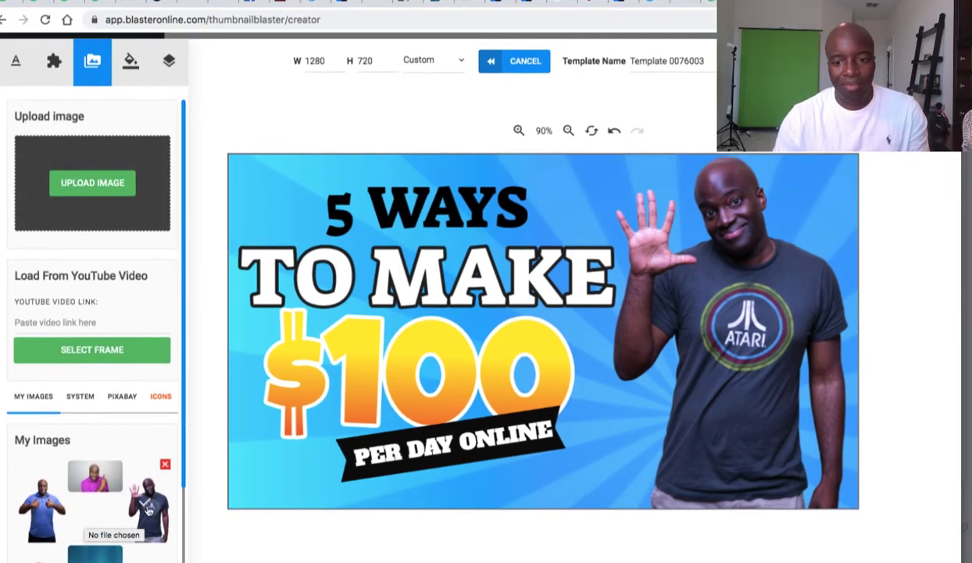